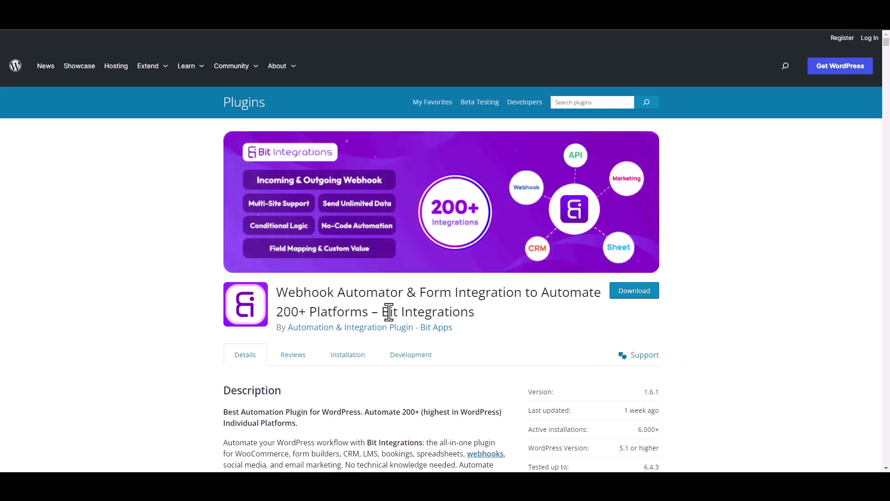
Step: Start a new integration triggered by Forminator's contact-us form
{"action": "left_click_drag", "start_coordinate": [382, 312], "coordinate": [485, 320]}
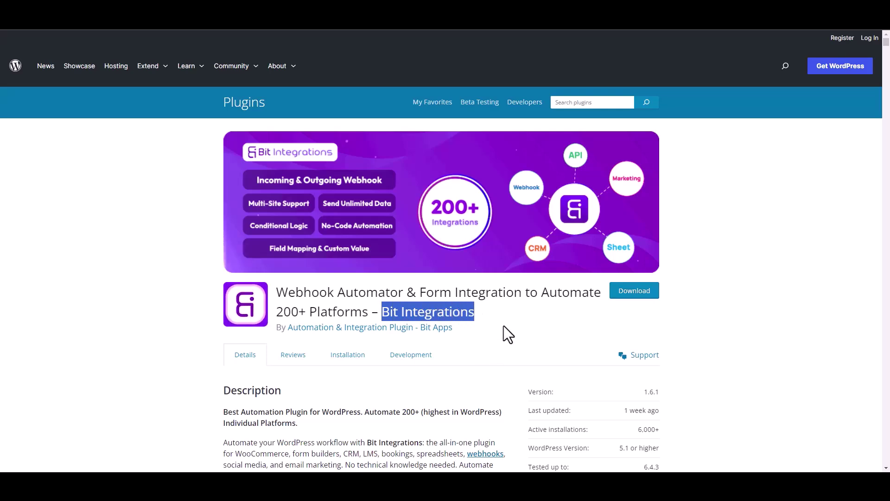
{"action": "left_click", "coordinate": [492, 324]}
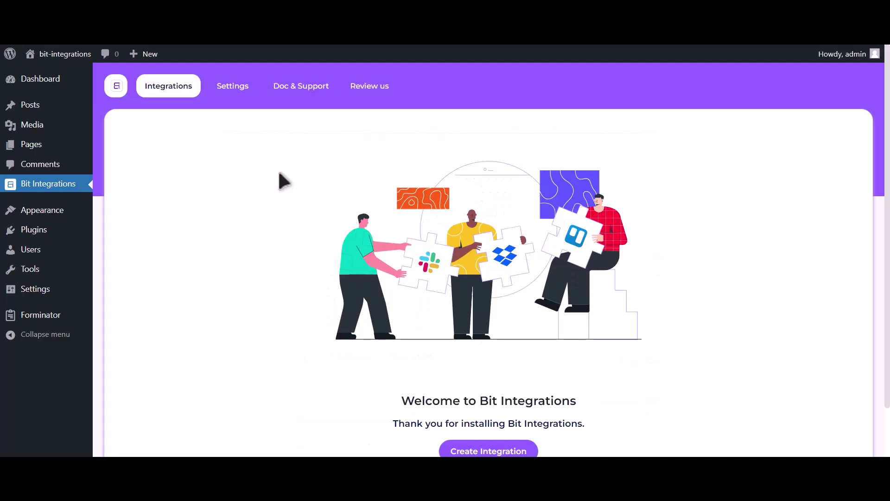
{"action": "scroll", "coordinate": [278, 179], "scroll_direction": "down", "scroll_amount": 2}
{"action": "left_click", "coordinate": [498, 397]}
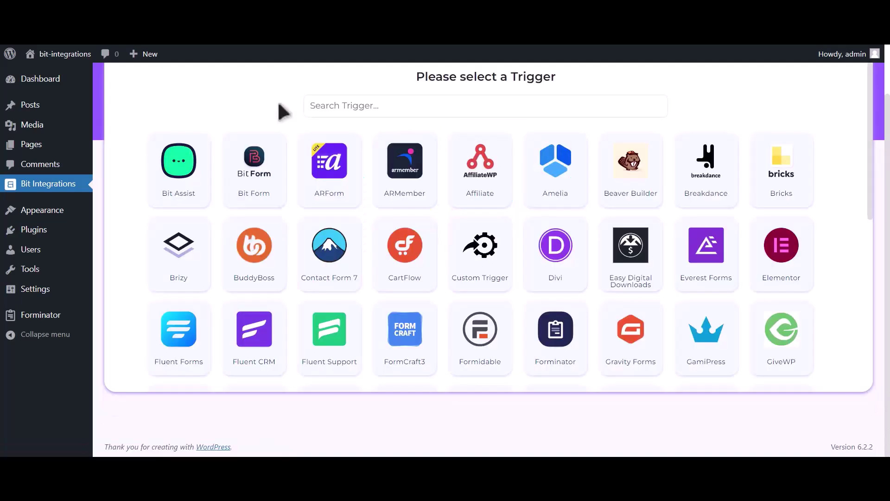
{"action": "left_click", "coordinate": [352, 99]}
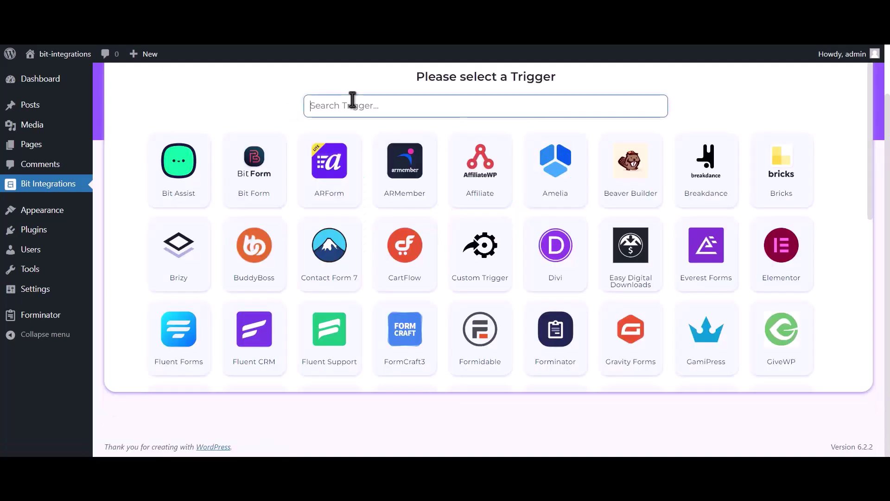
{"action": "type", "text": "formin"}
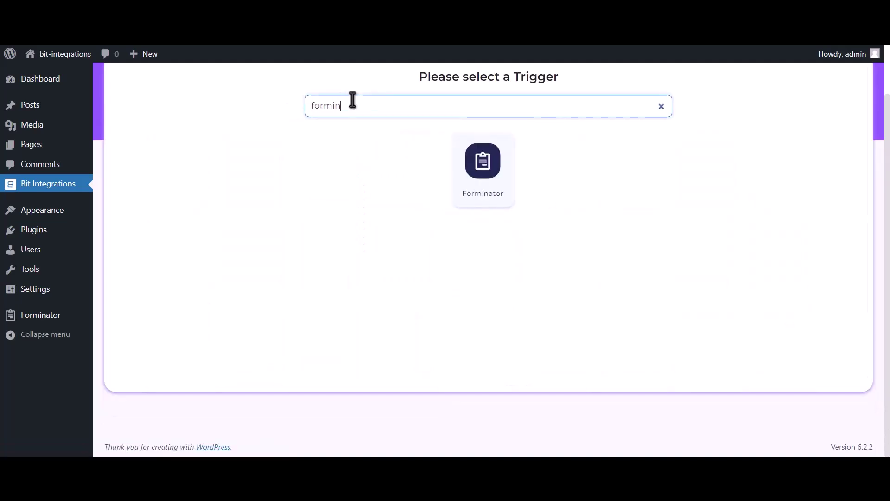
{"action": "type", "text": "ator"}
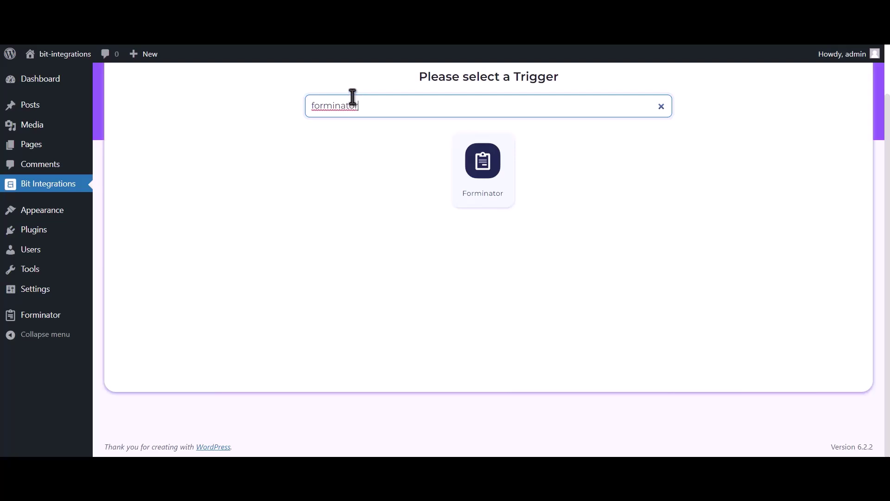
{"action": "left_click", "coordinate": [478, 199]}
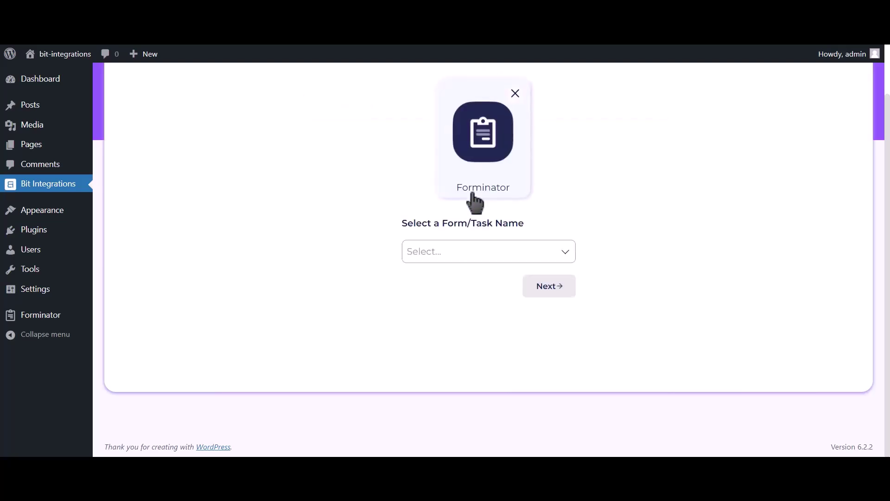
{"action": "left_click", "coordinate": [463, 251]}
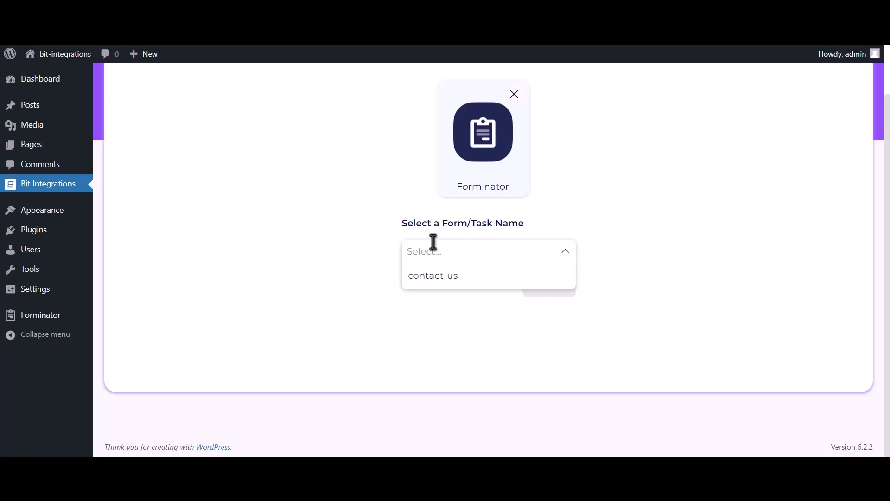
{"action": "left_click", "coordinate": [491, 281]}
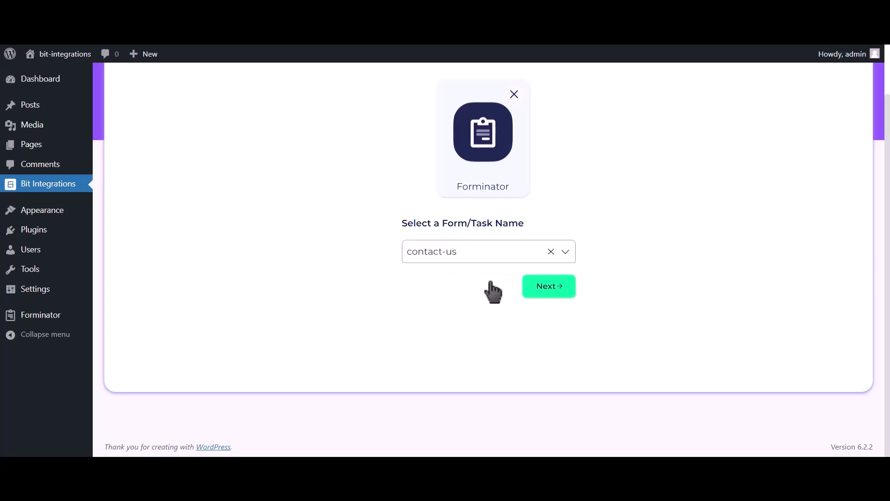
Step: Choose WPWebhooks as the integration's action
{"action": "left_click", "coordinate": [559, 293]}
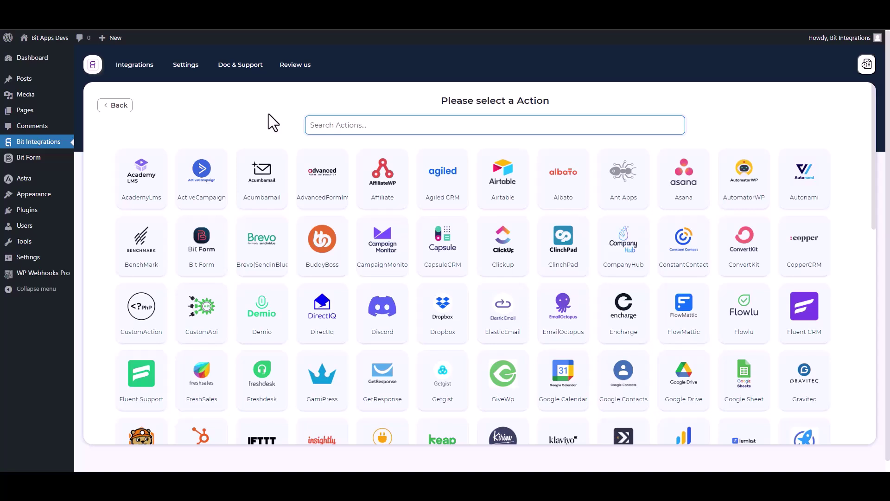
{"action": "type", "text": "wp"}
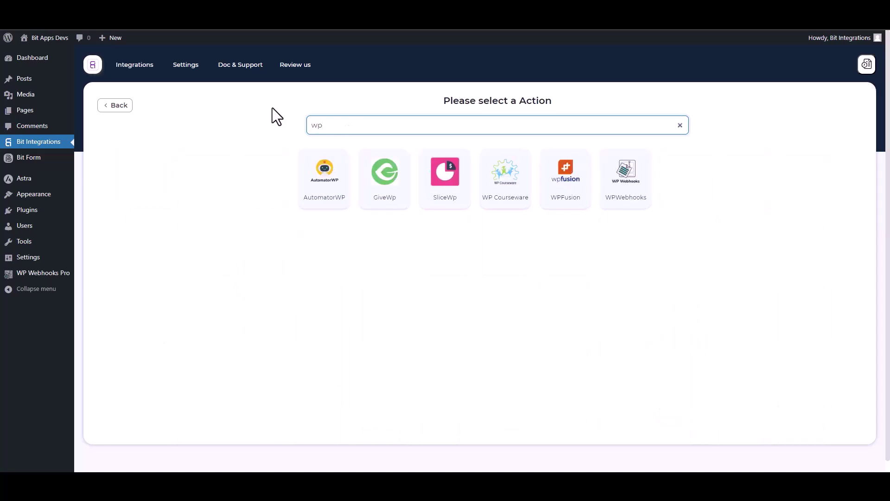
{"action": "left_click", "coordinate": [639, 214]}
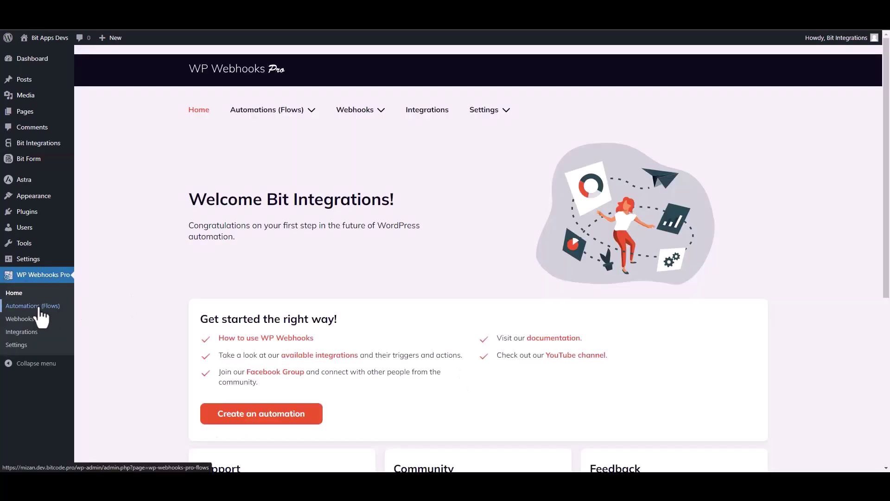
Step: Create a flow named 'Bit Integrations' under Automations and open it for editing
{"action": "left_click", "coordinate": [51, 306]}
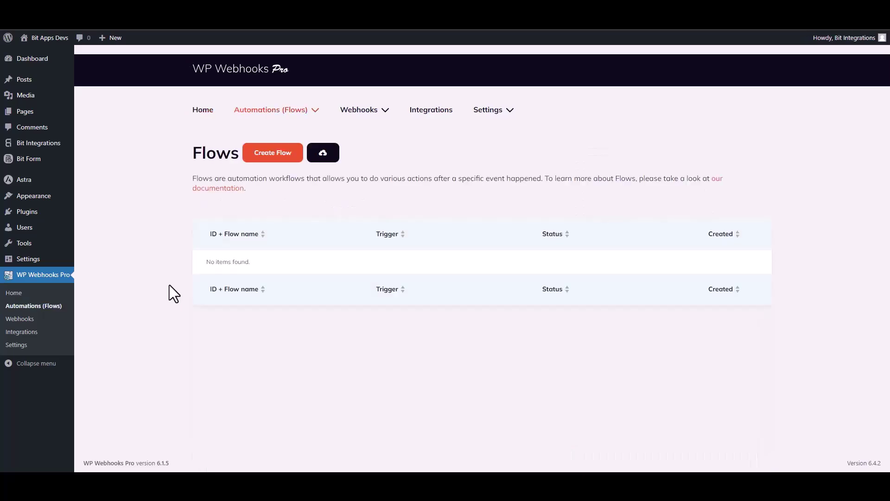
{"action": "left_click", "coordinate": [281, 158]}
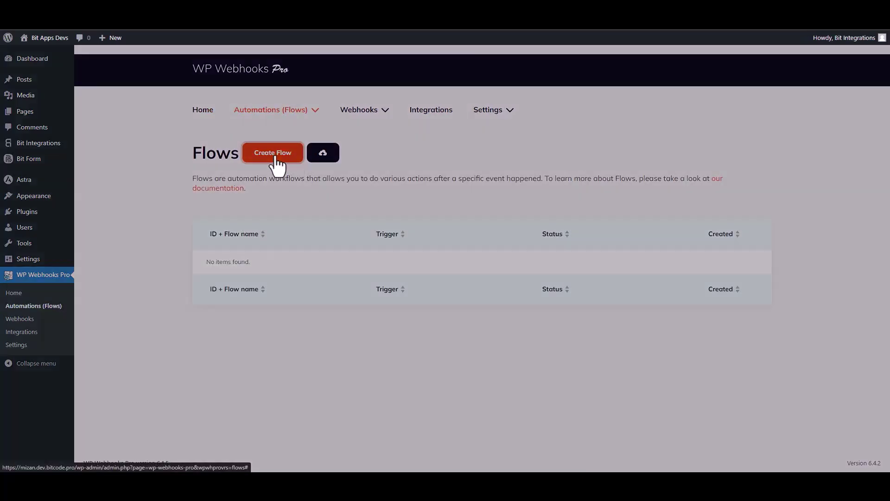
{"action": "left_click", "coordinate": [373, 116]}
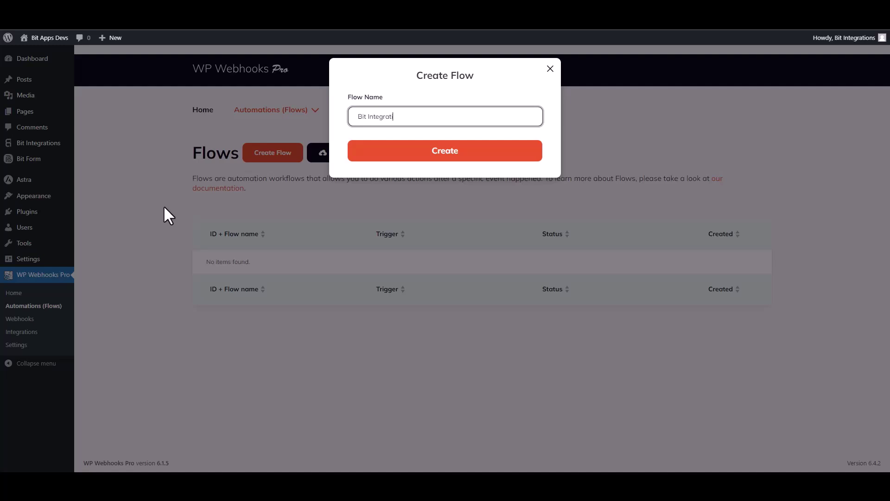
{"action": "left_click", "coordinate": [443, 162]}
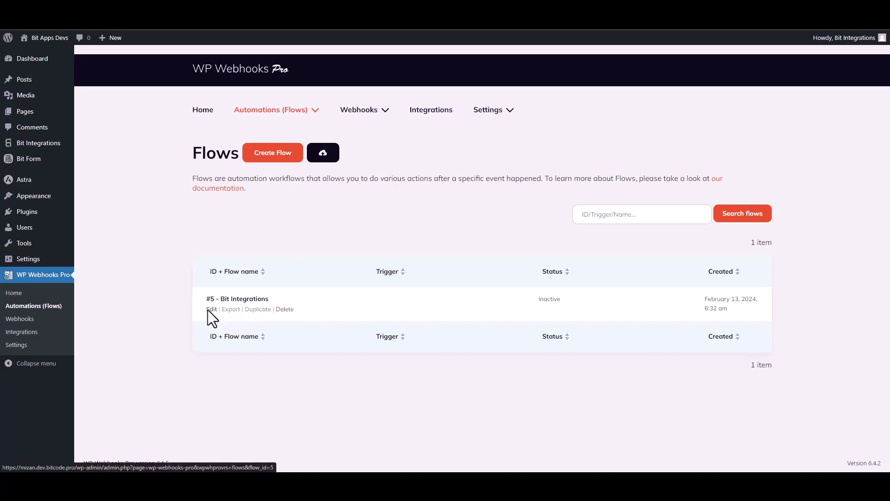
{"action": "left_click", "coordinate": [208, 309]}
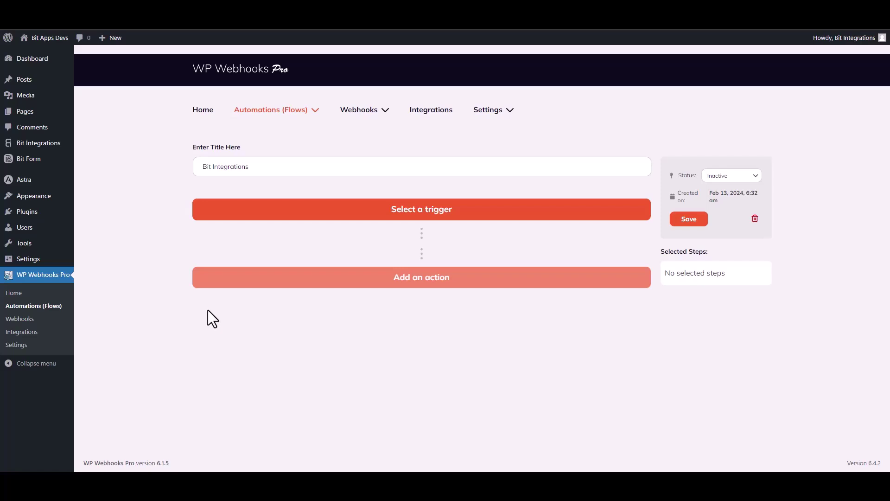
Step: Set the flow trigger to Webhooks 'HTTP request received' and select its receivable trigger URL
{"action": "left_click", "coordinate": [447, 219]}
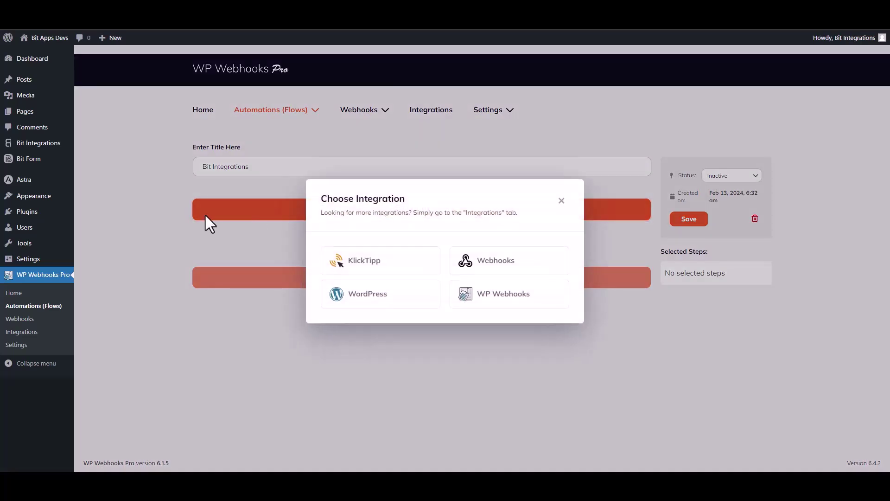
{"action": "left_click", "coordinate": [499, 264]}
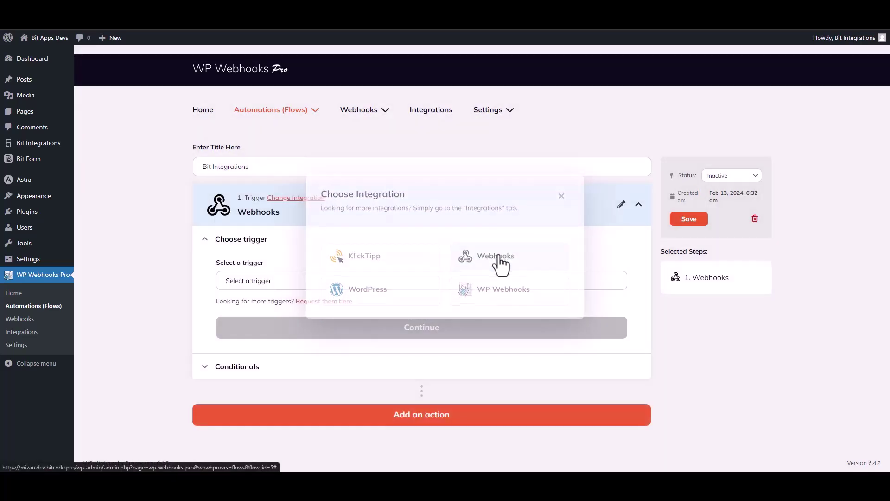
{"action": "left_click", "coordinate": [269, 285]}
{"action": "left_click", "coordinate": [267, 333]}
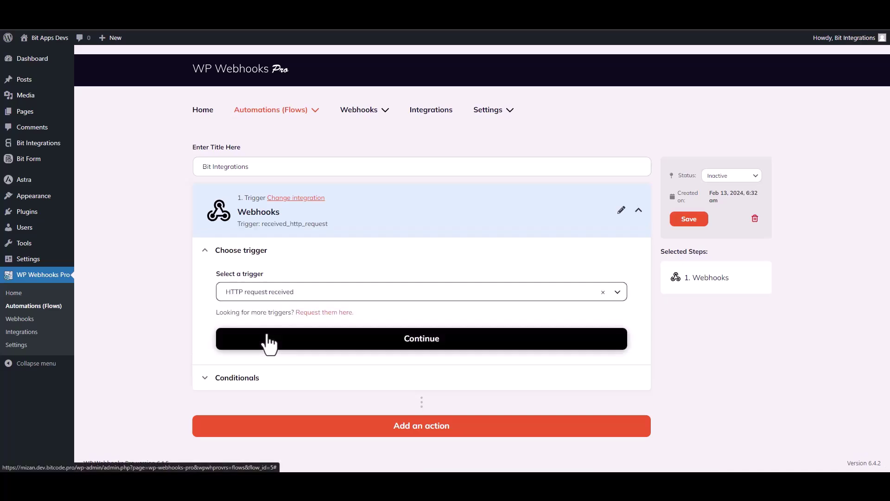
{"action": "left_click", "coordinate": [412, 338]}
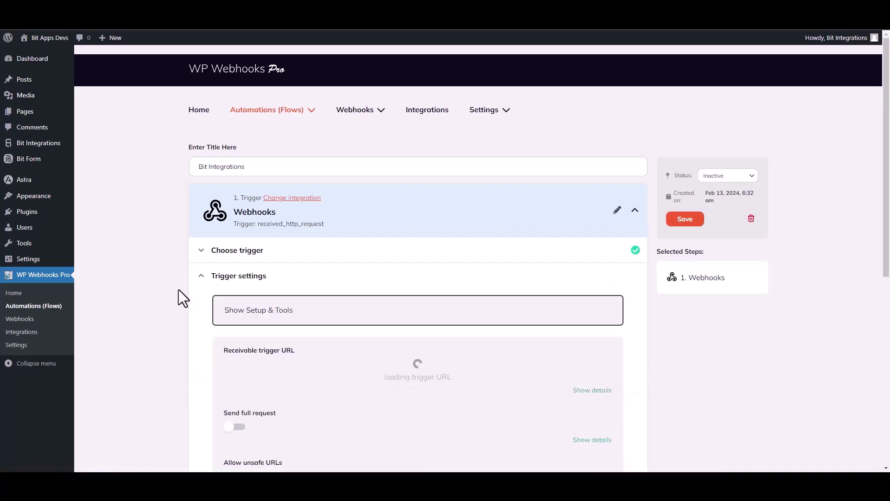
{"action": "scroll", "coordinate": [179, 289], "scroll_direction": "down", "scroll_amount": 3}
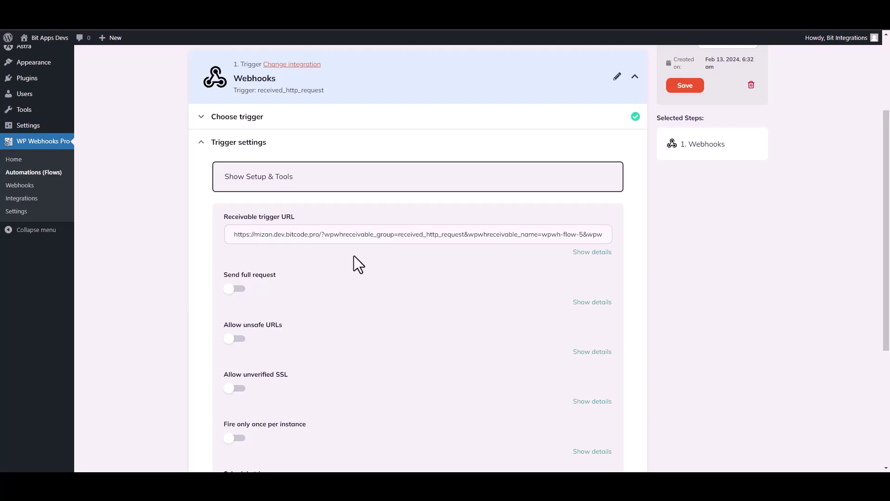
{"action": "left_click", "coordinate": [355, 236]}
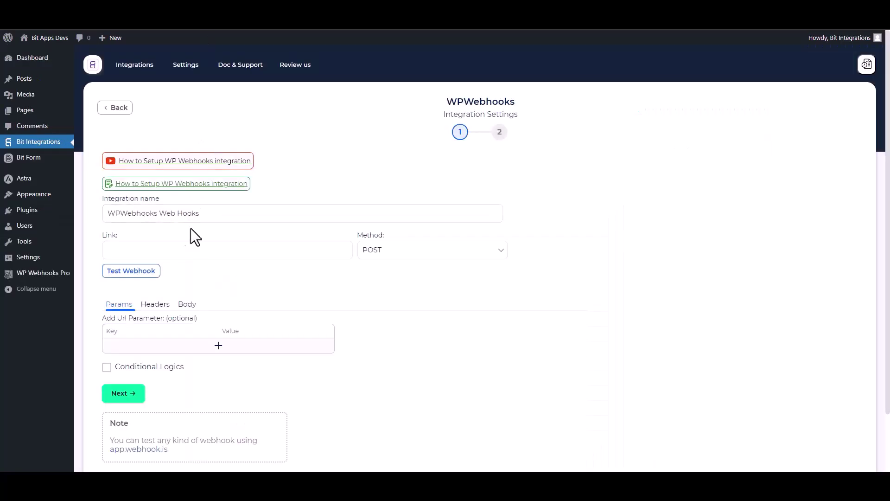
Step: Paste the flow URL as the link, send all data as application/json, and test the webhook
{"action": "left_click", "coordinate": [152, 249]}
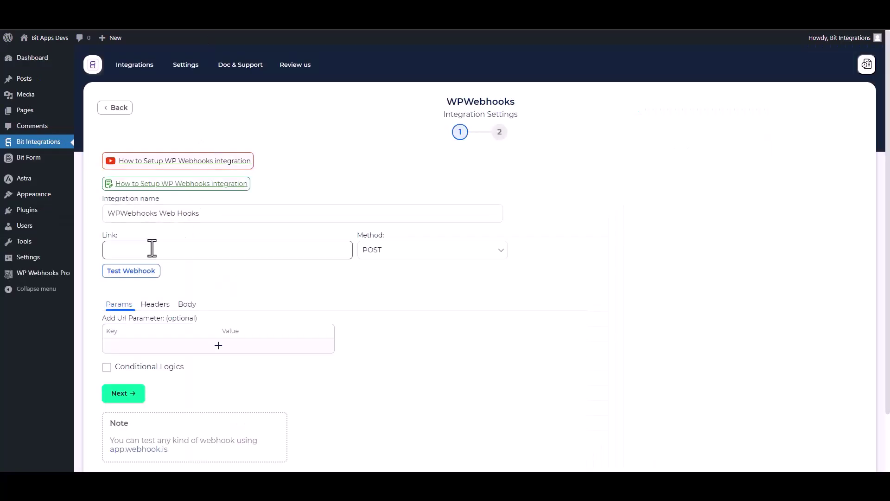
{"action": "key", "text": "ctrl+v"}
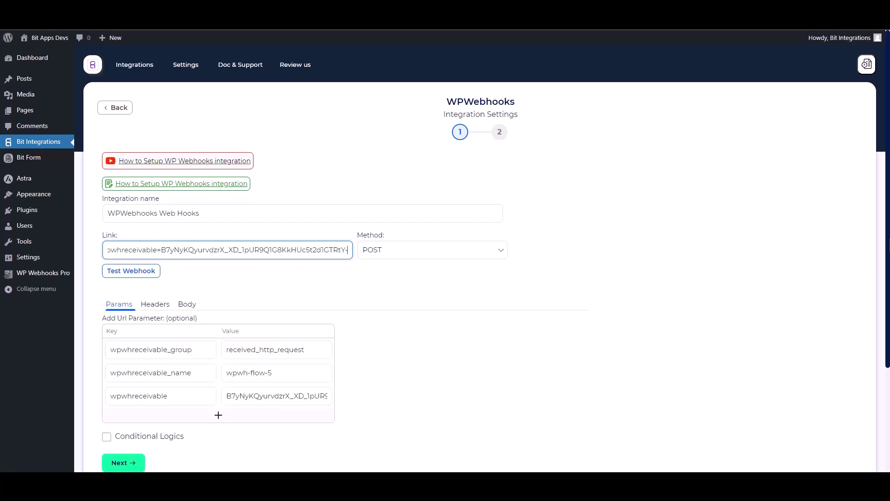
{"action": "scroll", "coordinate": [416, 278], "scroll_direction": "down", "scroll_amount": 1}
{"action": "left_click", "coordinate": [191, 245]}
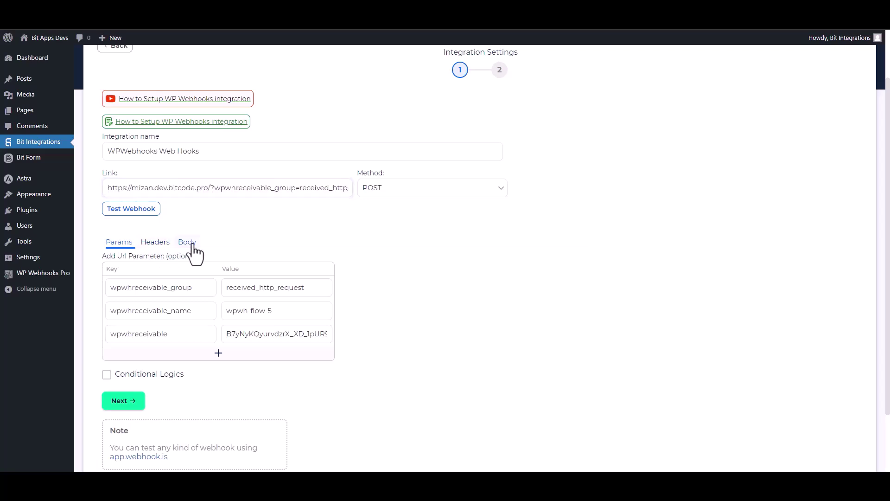
{"action": "left_click", "coordinate": [122, 270]}
{"action": "left_click", "coordinate": [155, 300]}
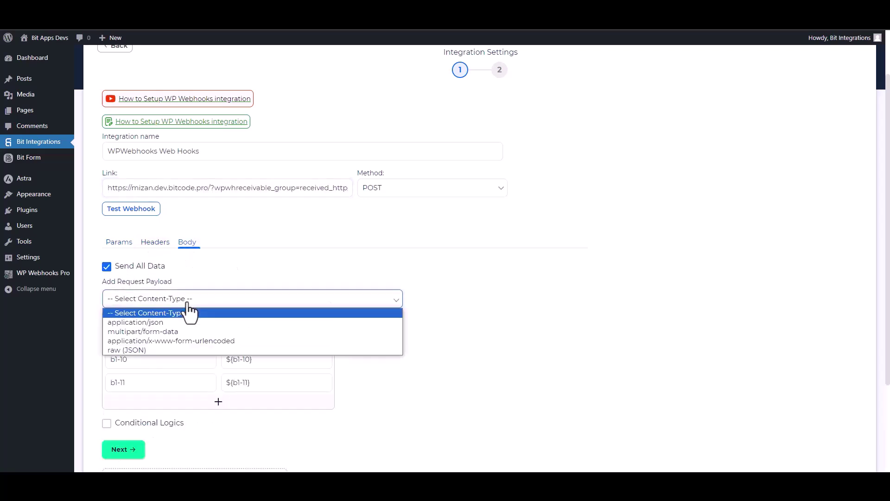
{"action": "left_click", "coordinate": [156, 325]}
{"action": "scroll", "coordinate": [336, 329], "scroll_direction": "down", "scroll_amount": 2}
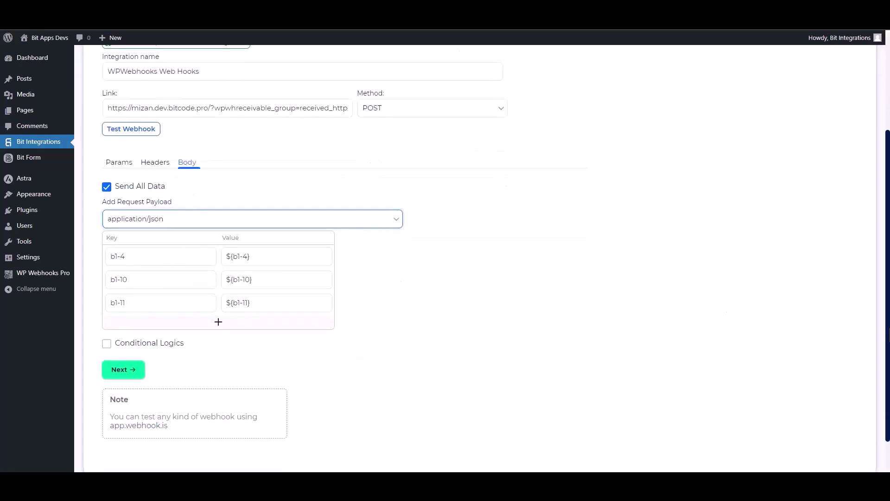
{"action": "left_click", "coordinate": [150, 129]}
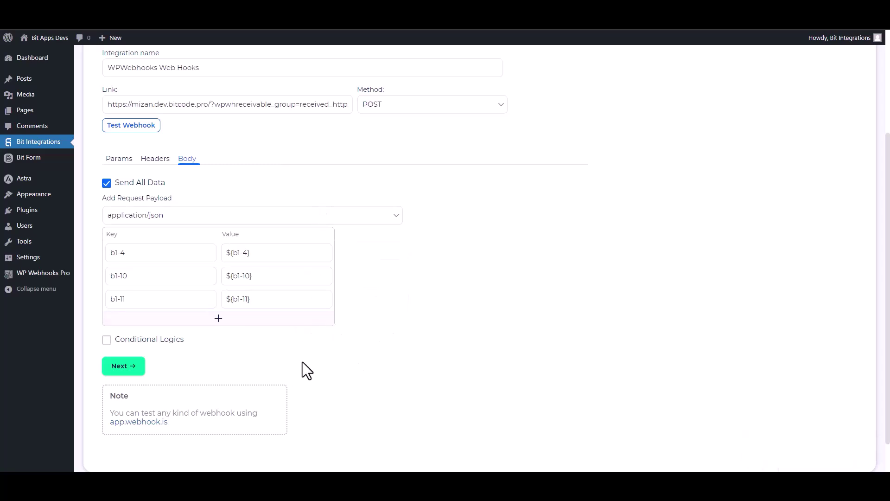
Step: Leave conditional logic off and advance to the integration's second step
{"action": "left_click", "coordinate": [134, 342]}
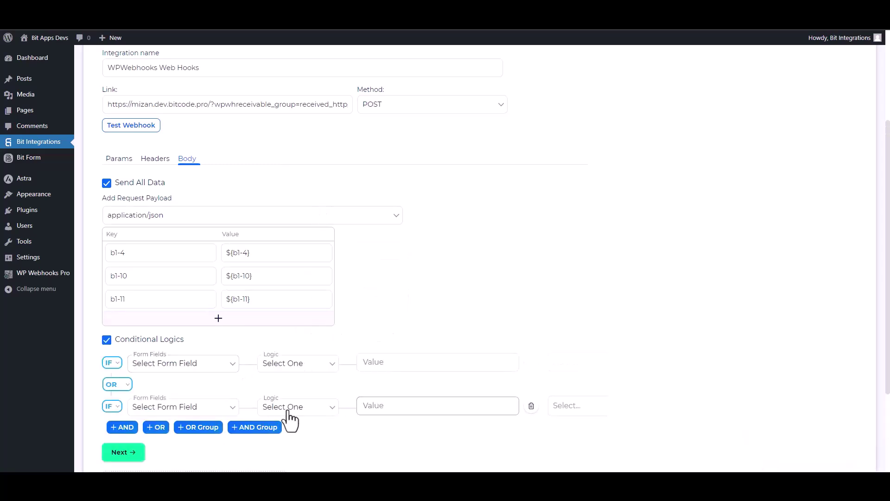
{"action": "scroll", "coordinate": [686, 338], "scroll_direction": "down", "scroll_amount": 2}
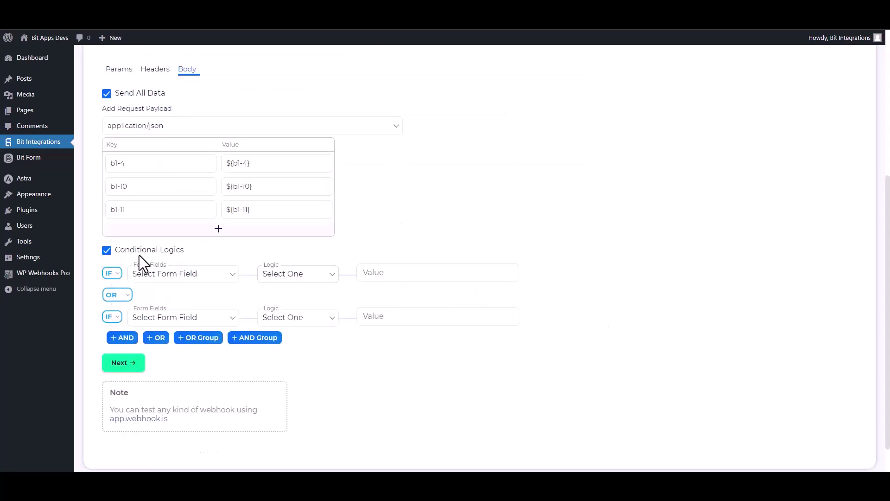
{"action": "left_click", "coordinate": [106, 250]}
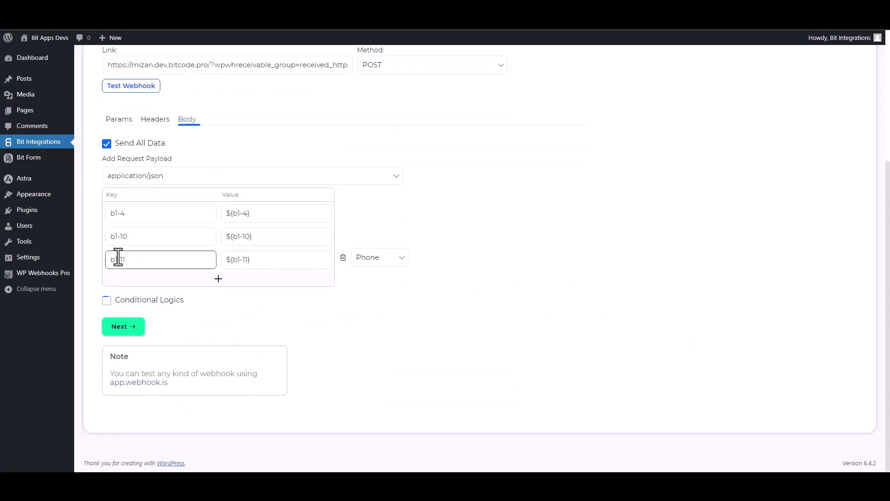
{"action": "left_click", "coordinate": [137, 326]}
Step: Finish and save the integration, then save the flow's trigger settings
{"action": "left_click", "coordinate": [471, 190]}
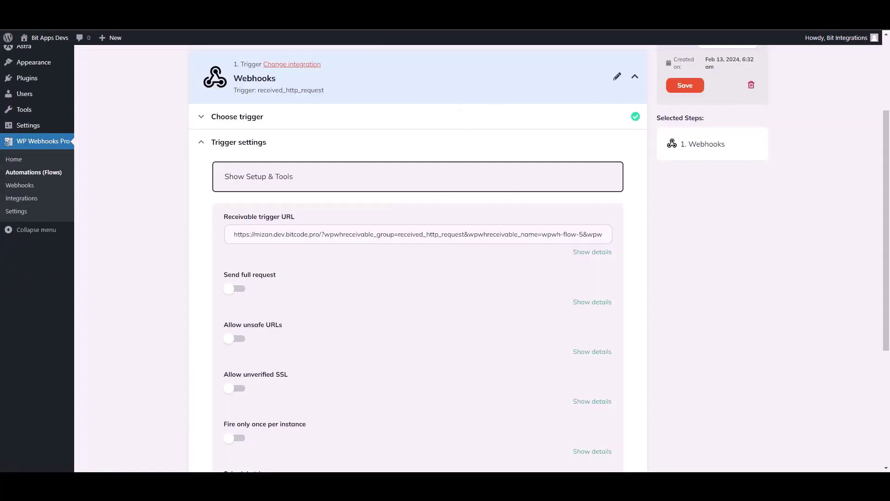
{"action": "scroll", "coordinate": [889, 331], "scroll_direction": "down", "scroll_amount": 4}
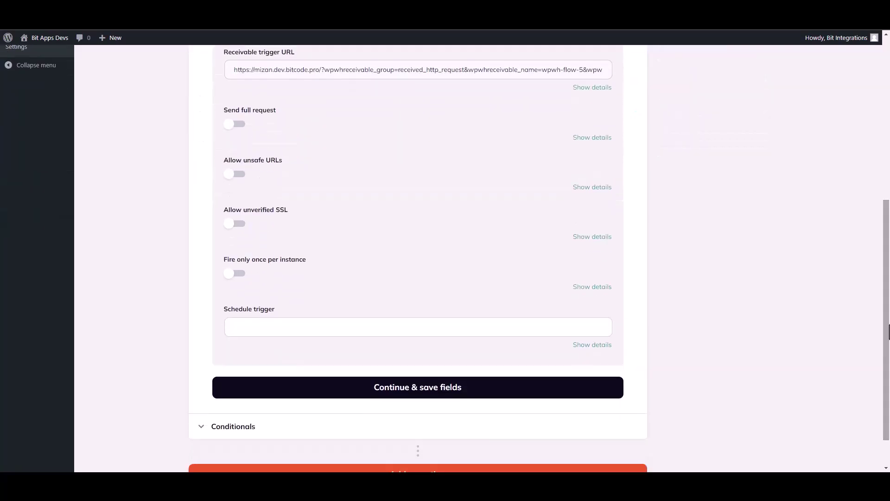
{"action": "left_click", "coordinate": [414, 390]}
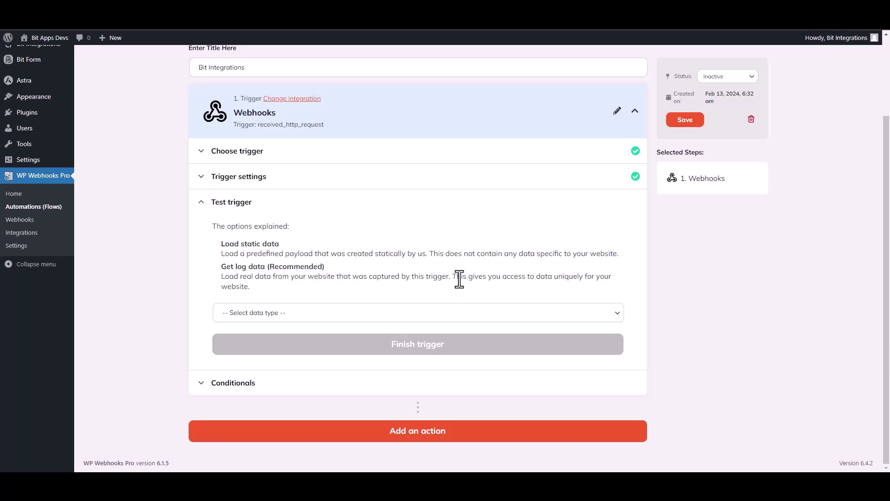
Step: Load Log #18 as trigger test data, showing fields b1-4, b1-10 and b1-11
{"action": "left_click", "coordinate": [281, 319]}
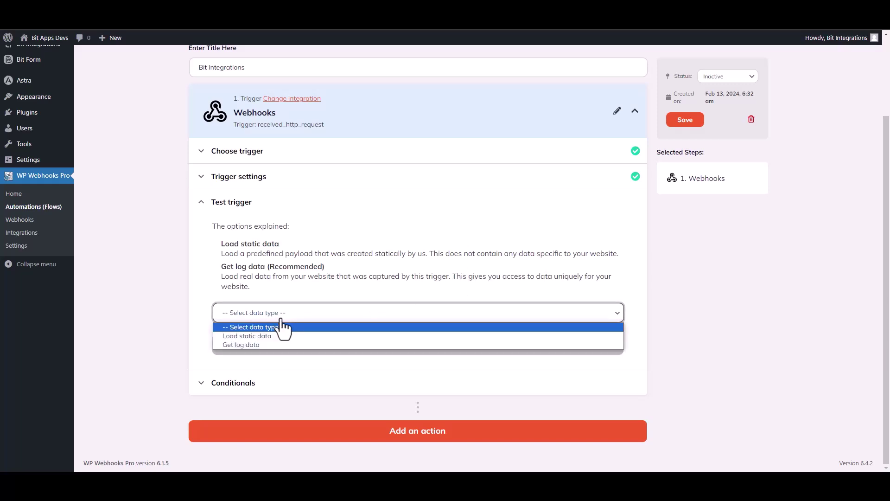
{"action": "left_click", "coordinate": [254, 344]}
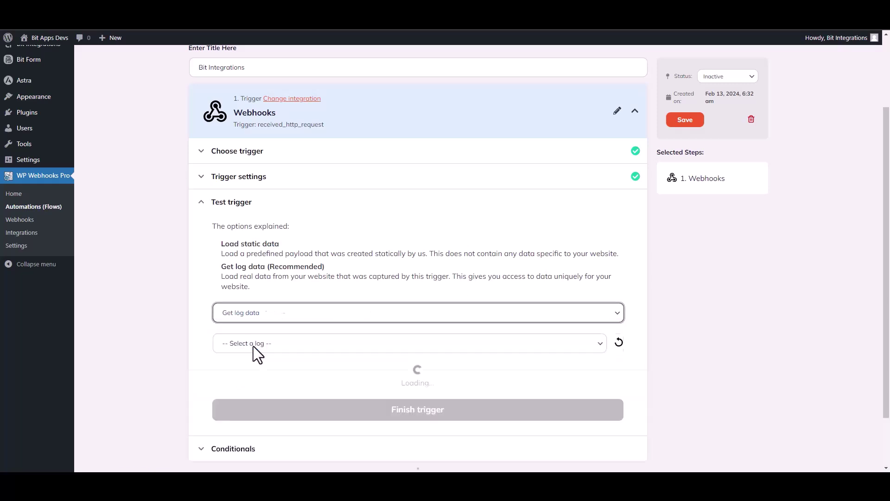
{"action": "left_click", "coordinate": [473, 348]}
{"action": "left_click", "coordinate": [289, 366]}
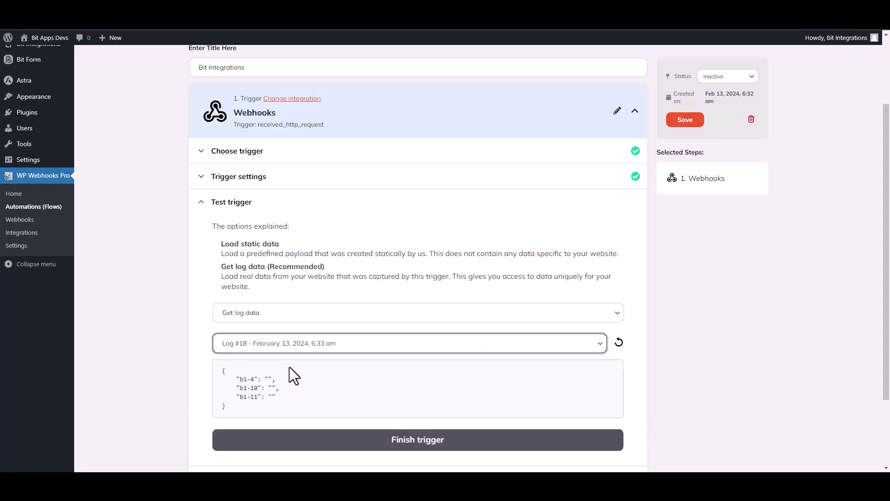
{"action": "left_click_drag", "start_coordinate": [283, 394], "coordinate": [234, 377]}
{"action": "left_click", "coordinate": [394, 396]}
{"action": "scroll", "coordinate": [533, 341], "scroll_direction": "down", "scroll_amount": 2}
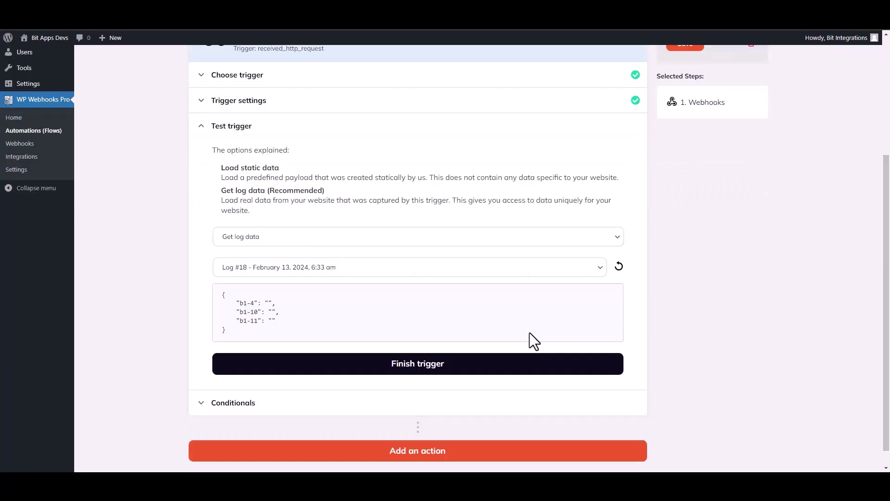
Step: Add a WordPress 'Create user' action as step 2 of the flow
{"action": "left_click", "coordinate": [424, 369]}
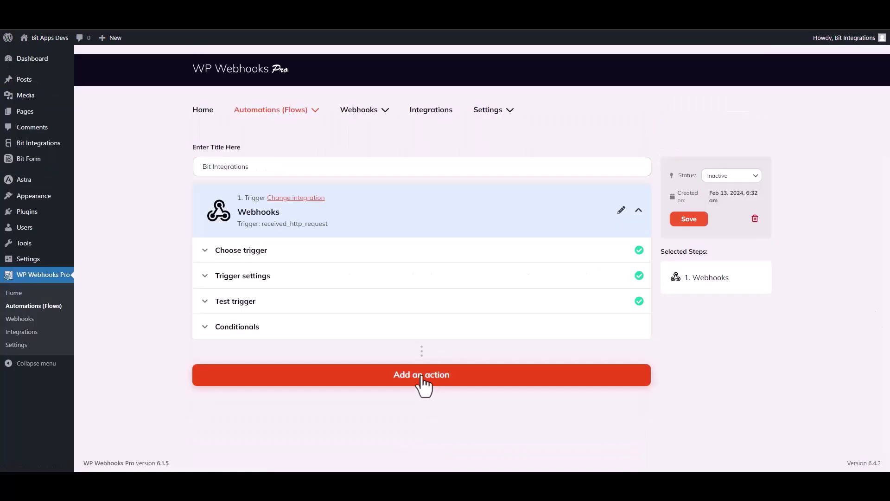
{"action": "left_click", "coordinate": [423, 376]}
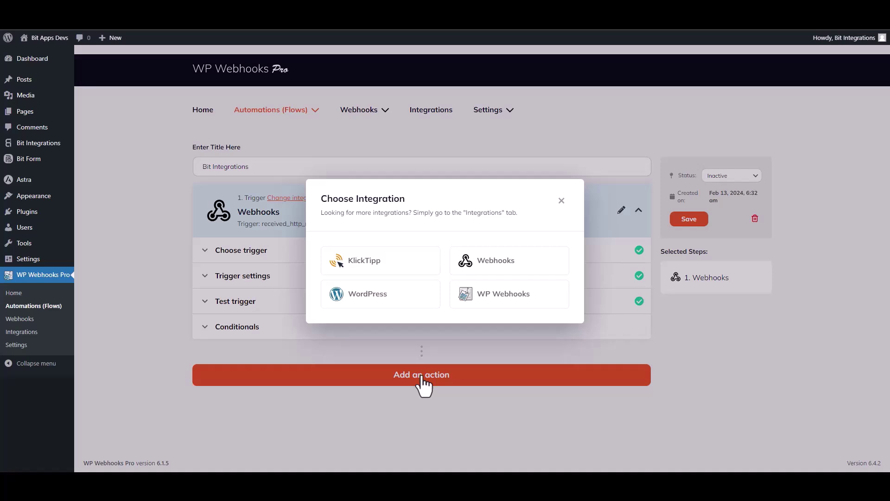
{"action": "left_click", "coordinate": [383, 304]}
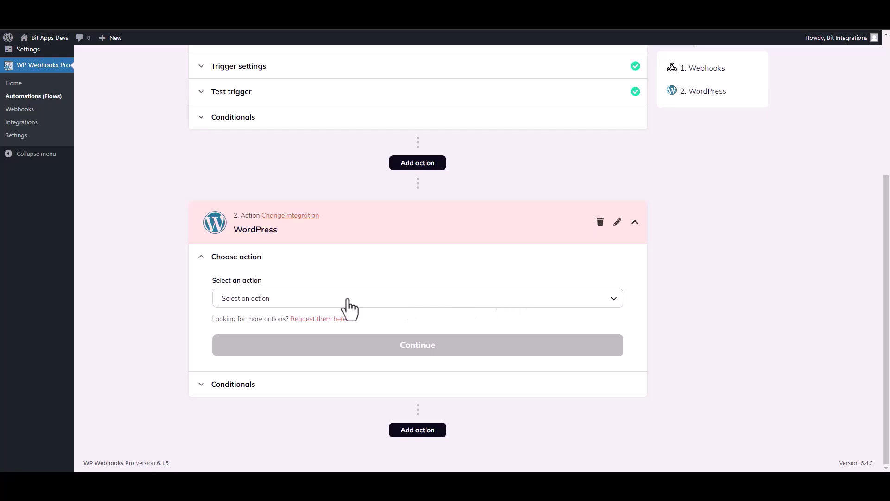
{"action": "left_click", "coordinate": [276, 301]}
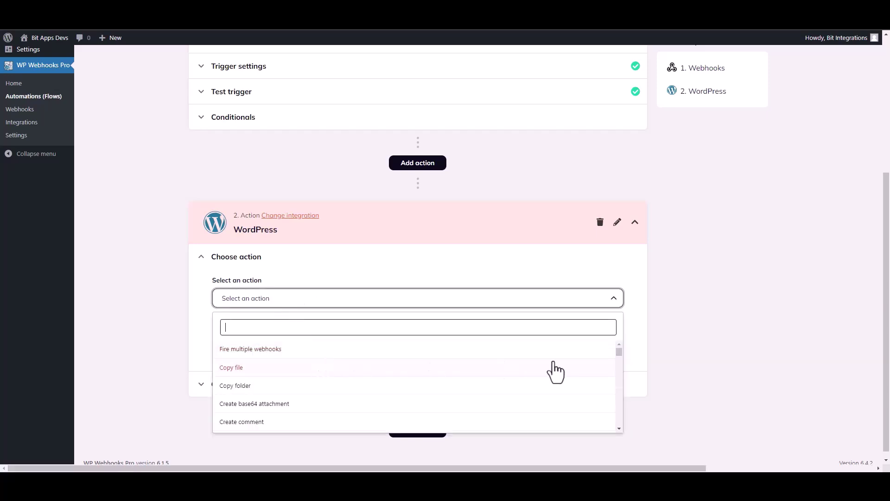
{"action": "type", "text": "crea"}
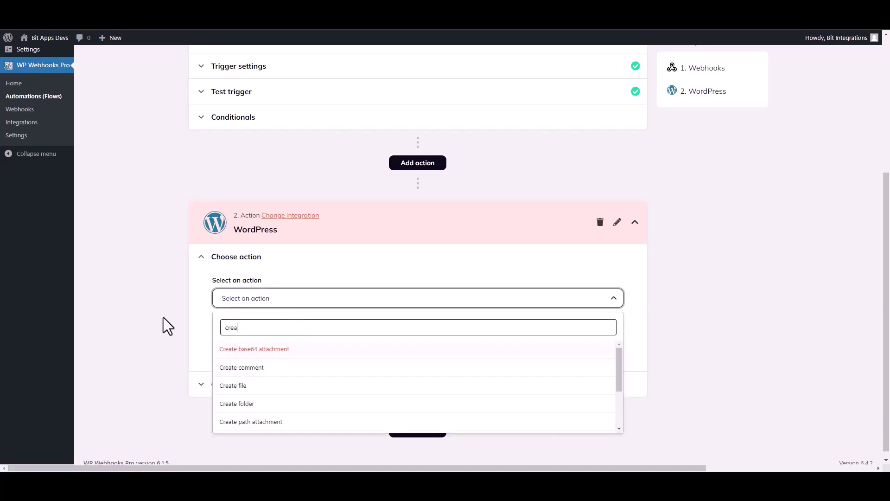
{"action": "type", "text": "te u"}
{"action": "left_click", "coordinate": [238, 366]}
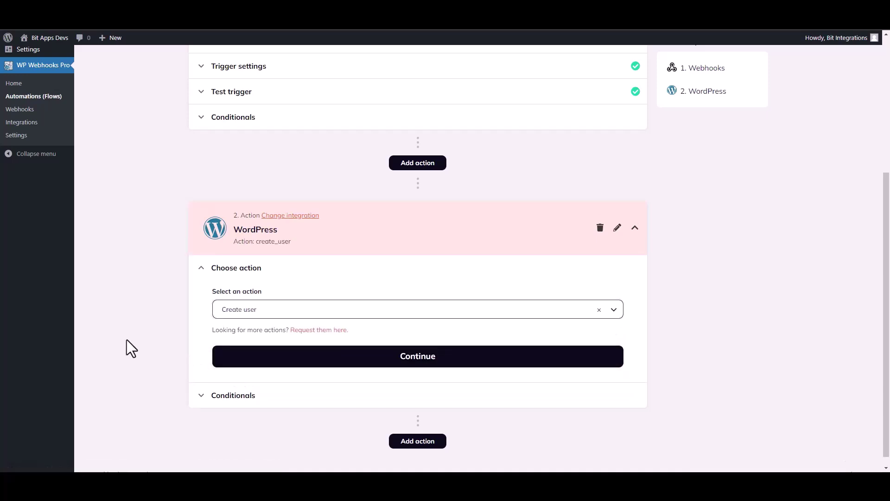
{"action": "left_click", "coordinate": [330, 359]}
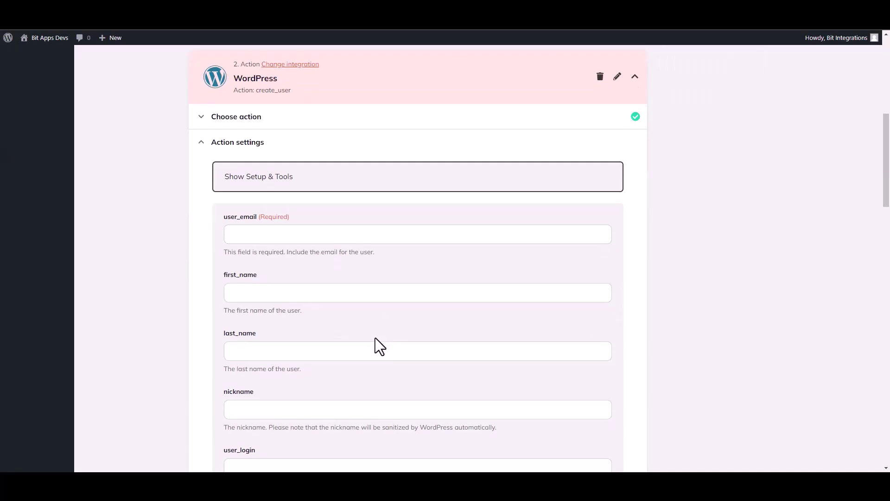
Step: Map user_email to {b1-4} and first_name to {b1-10} from the Webhooks trigger
{"action": "left_click", "coordinate": [258, 238]}
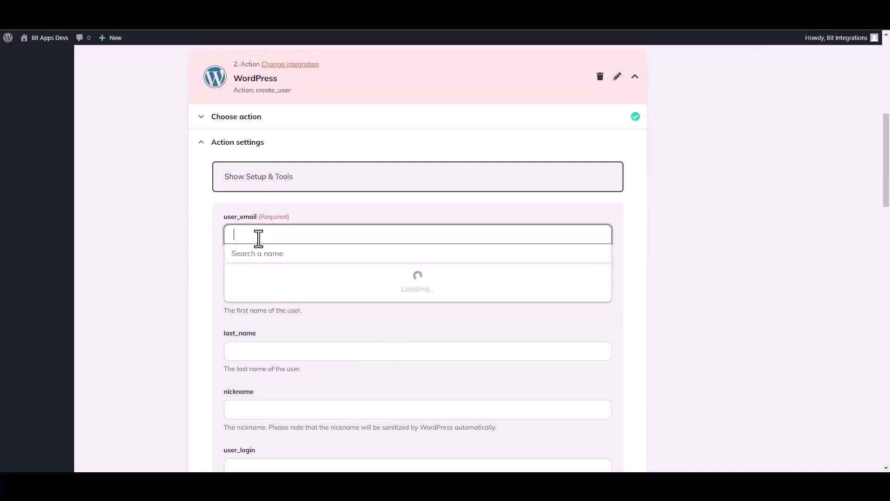
{"action": "left_click", "coordinate": [271, 299]}
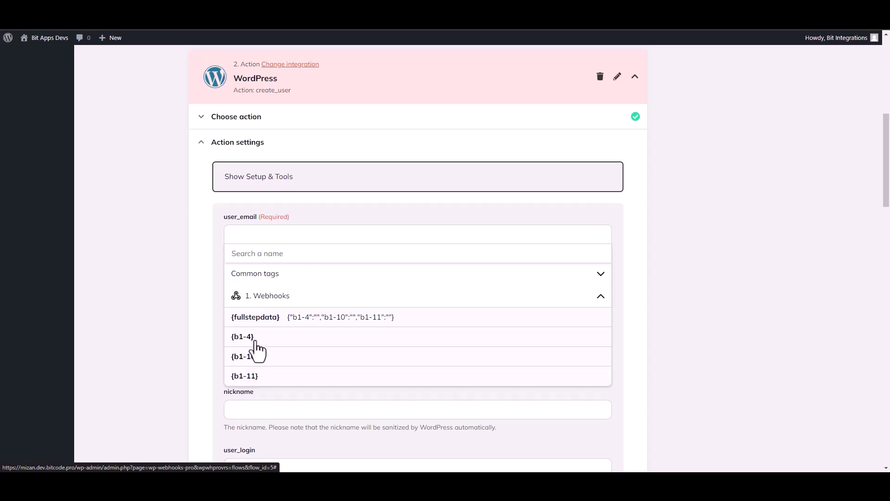
{"action": "left_click", "coordinate": [255, 341]}
{"action": "left_click", "coordinate": [169, 312]}
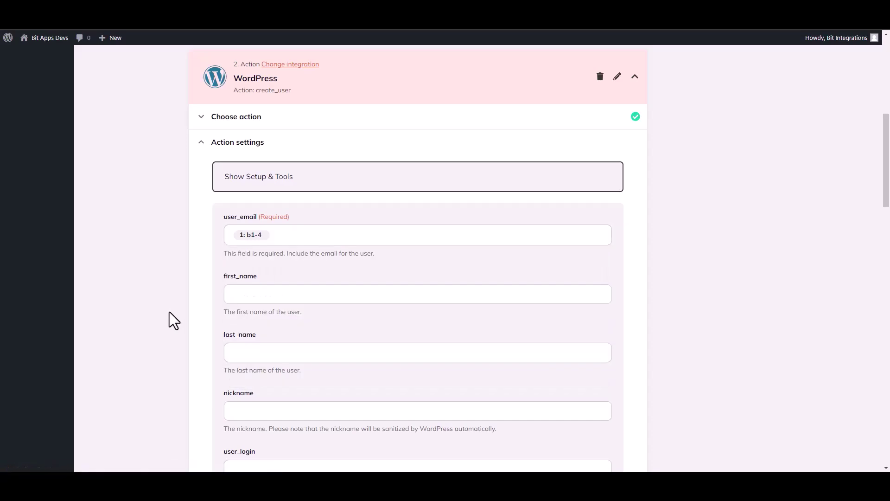
{"action": "left_click", "coordinate": [250, 303]}
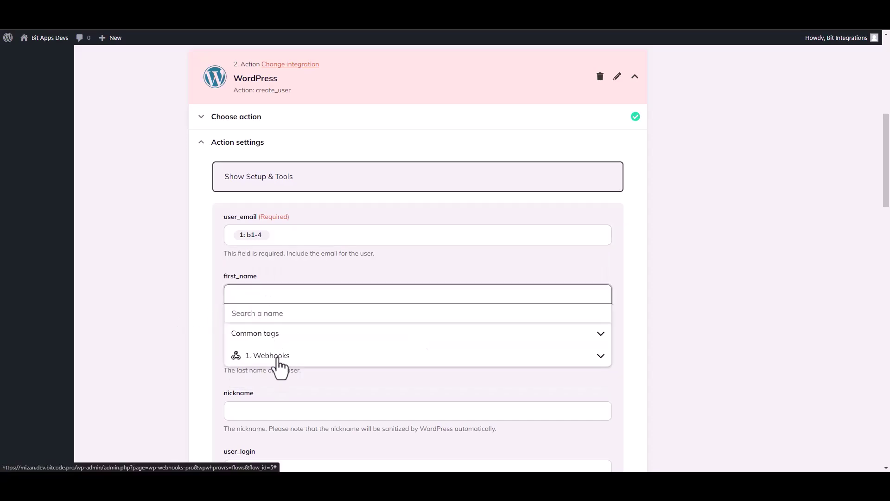
{"action": "left_click", "coordinate": [279, 364]}
{"action": "left_click", "coordinate": [259, 419]}
{"action": "left_click", "coordinate": [167, 350]}
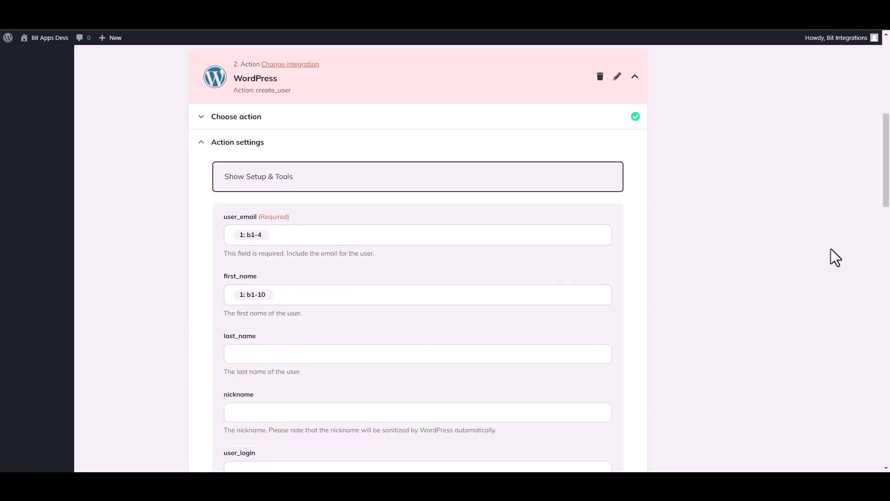
{"action": "left_click_drag", "start_coordinate": [887, 192], "coordinate": [888, 422]}
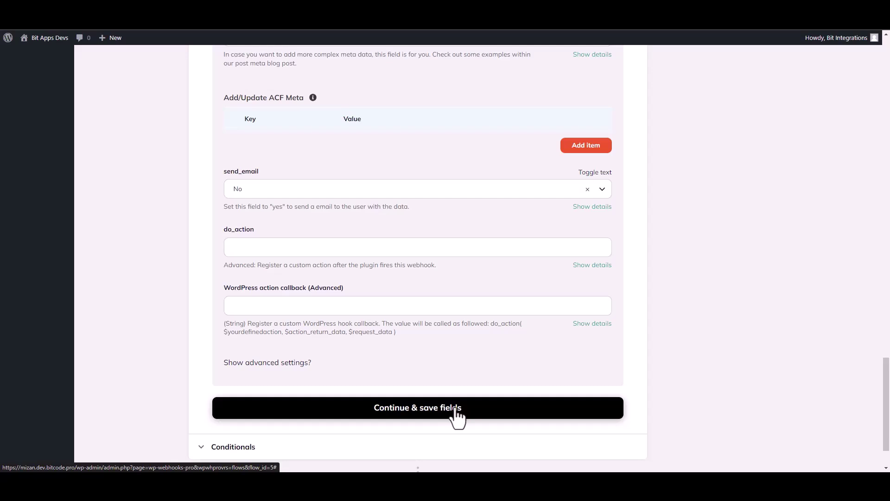
{"action": "scroll", "coordinate": [457, 417], "scroll_direction": "down", "scroll_amount": 1}
Step: Save the create-user fields, fire a live test action, and finish the action step
{"action": "left_click", "coordinate": [518, 362]}
{"action": "left_click", "coordinate": [268, 314]}
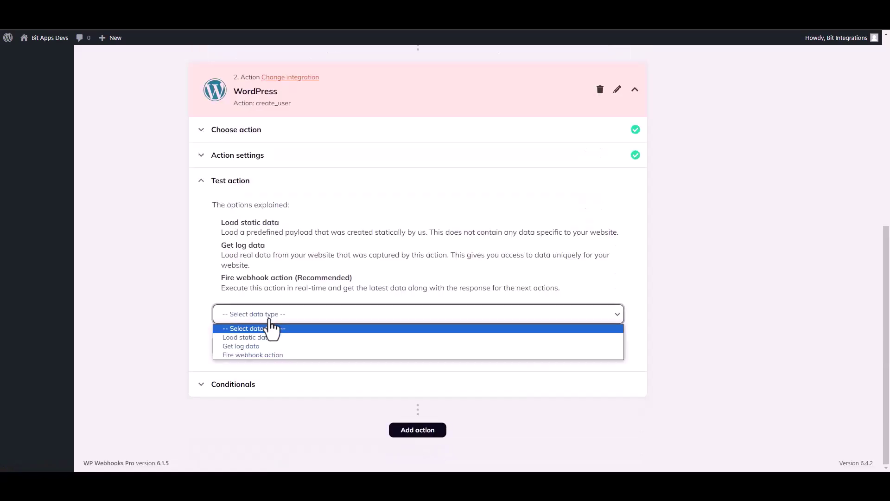
{"action": "left_click", "coordinate": [246, 354]}
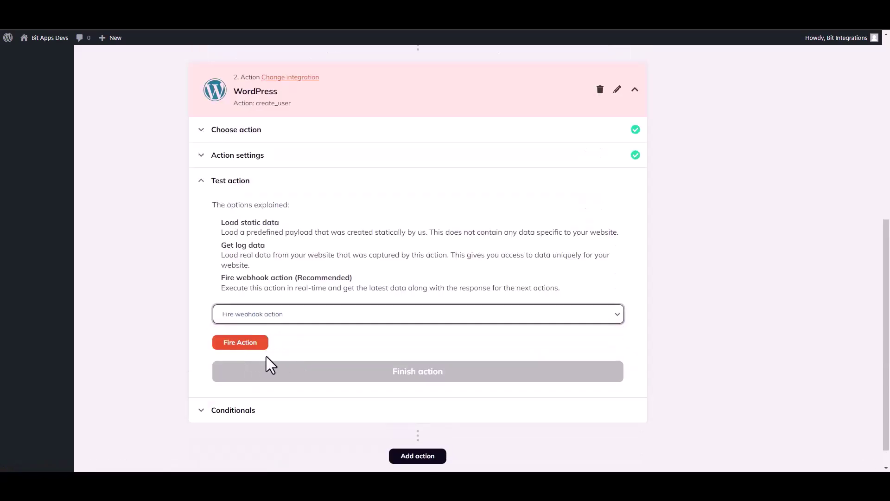
{"action": "left_click", "coordinate": [251, 345]}
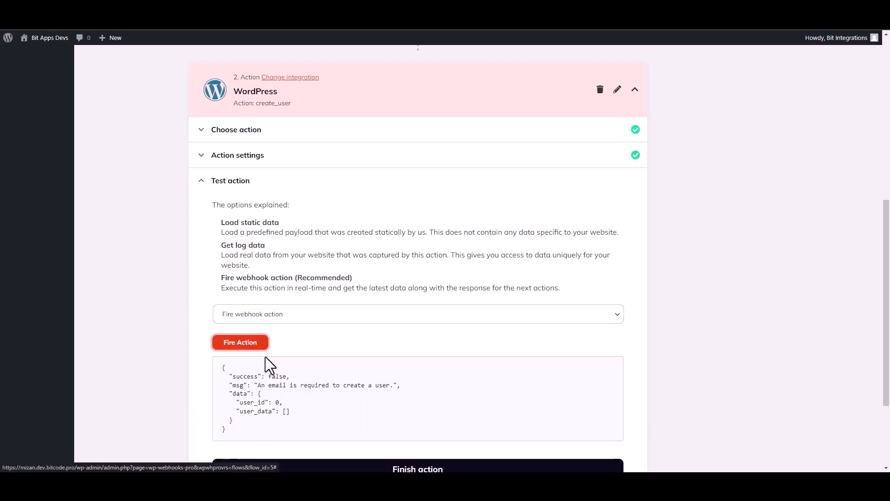
{"action": "double_click", "coordinate": [243, 377]}
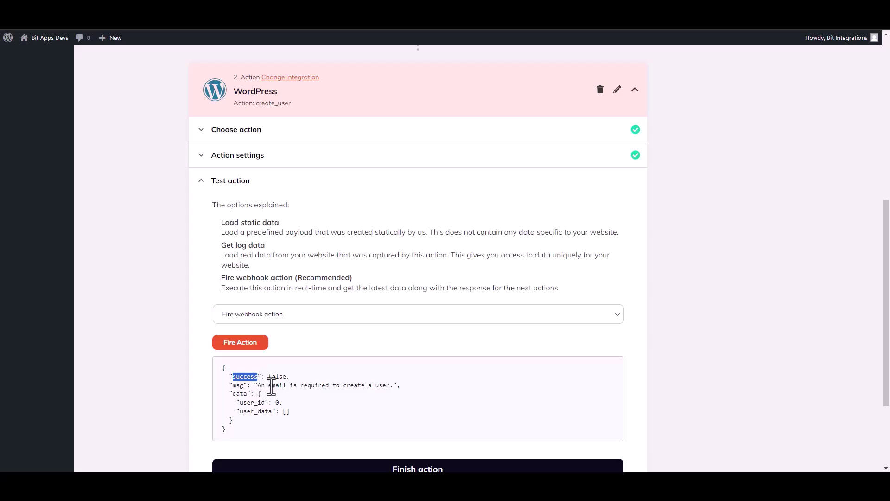
{"action": "scroll", "coordinate": [888, 324], "scroll_direction": "down", "scroll_amount": 1}
{"action": "scroll", "coordinate": [887, 325], "scroll_direction": "down", "scroll_amount": 2}
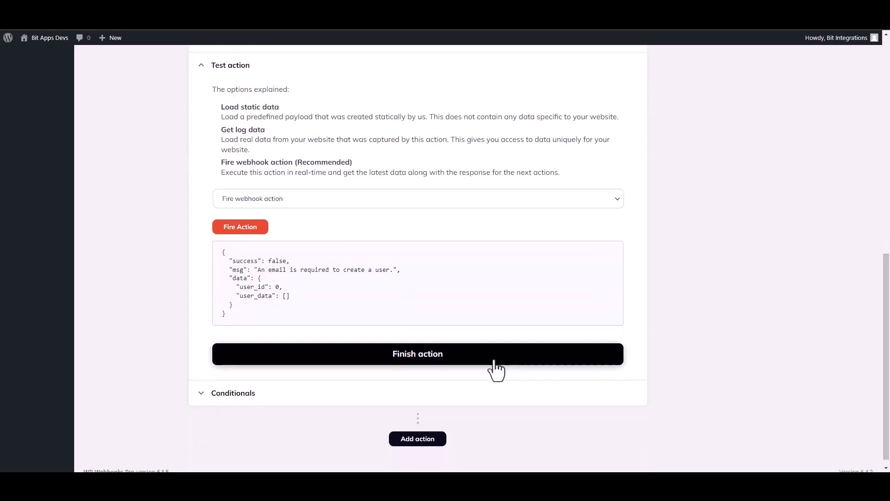
{"action": "left_click", "coordinate": [430, 354]}
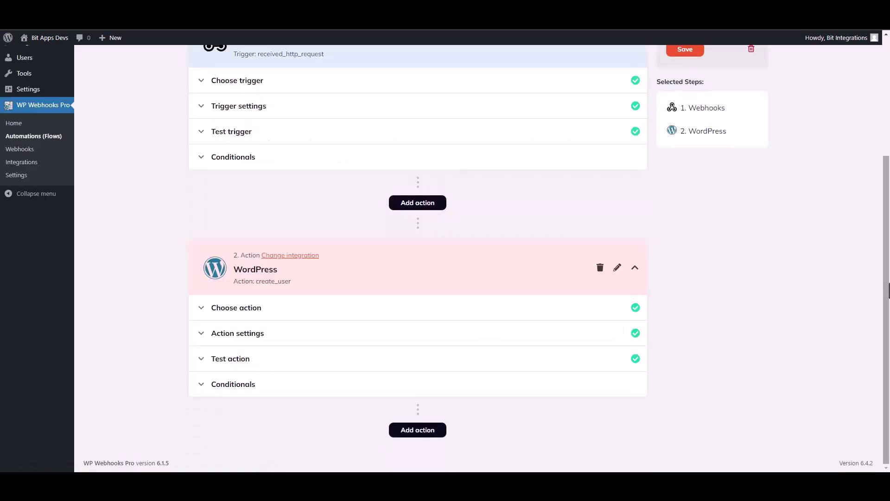
{"action": "left_click_drag", "start_coordinate": [887, 301], "coordinate": [880, 204]}
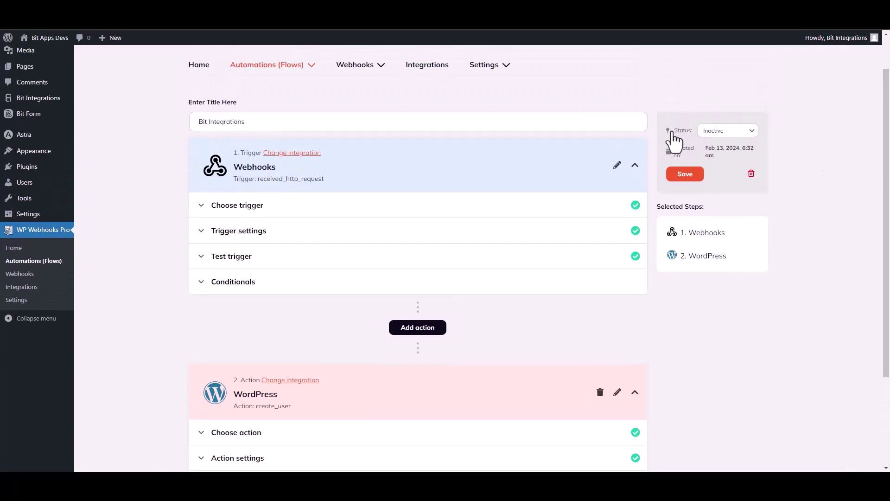
Step: Set the flow status to Active and save it, then start on the contact form's name field
{"action": "left_click", "coordinate": [726, 132]}
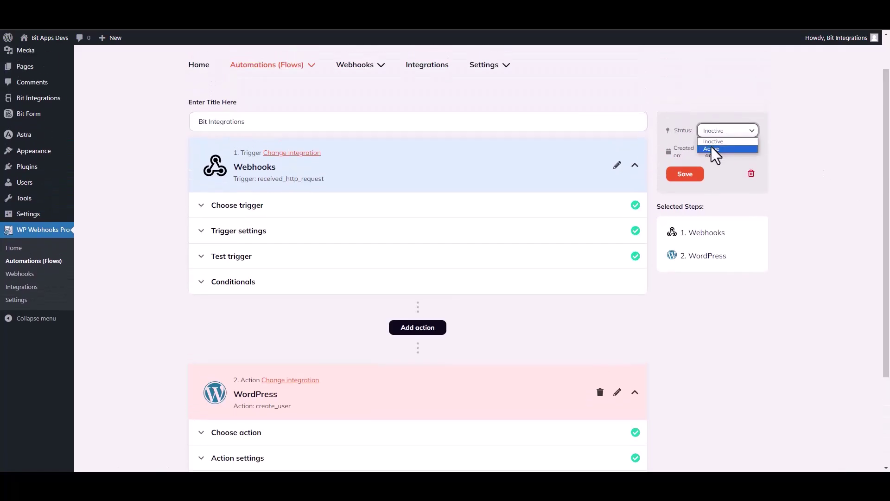
{"action": "left_click", "coordinate": [714, 149]}
{"action": "left_click", "coordinate": [687, 177]}
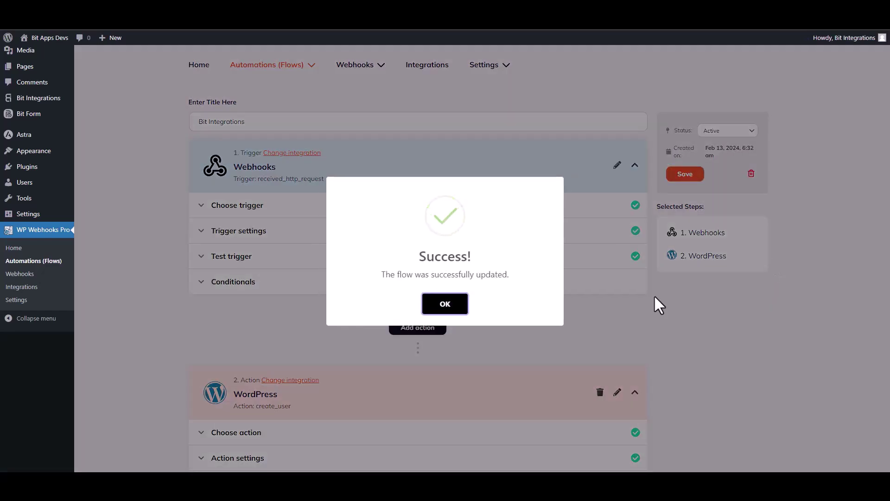
{"action": "left_click", "coordinate": [463, 303]}
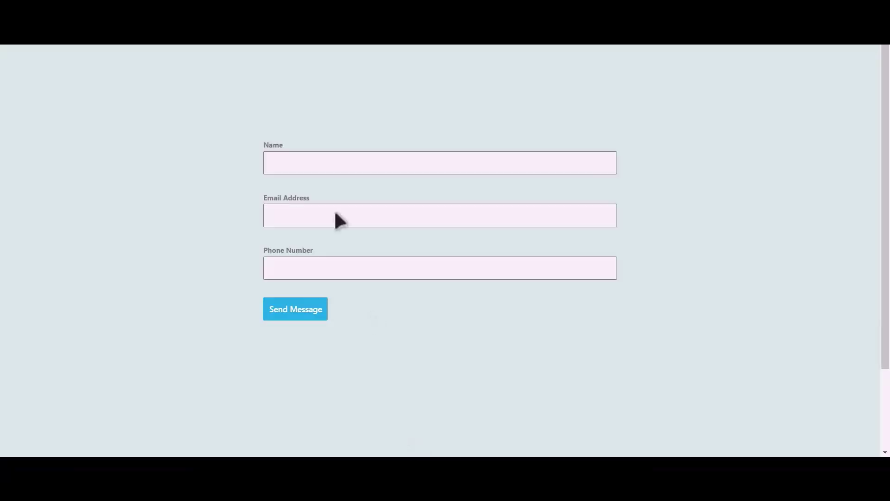
{"action": "left_click", "coordinate": [296, 160]}
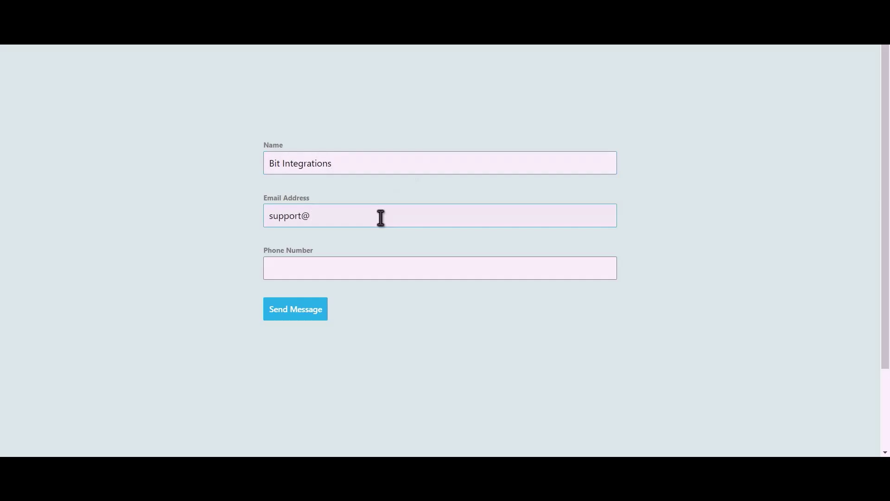
Step: Enter a test name, e-mail address and phone number, then submit the contact form
{"action": "type", "text": "pps.pro"}
{"action": "type", "text": "44455"}
{"action": "type", "text": "5666"}
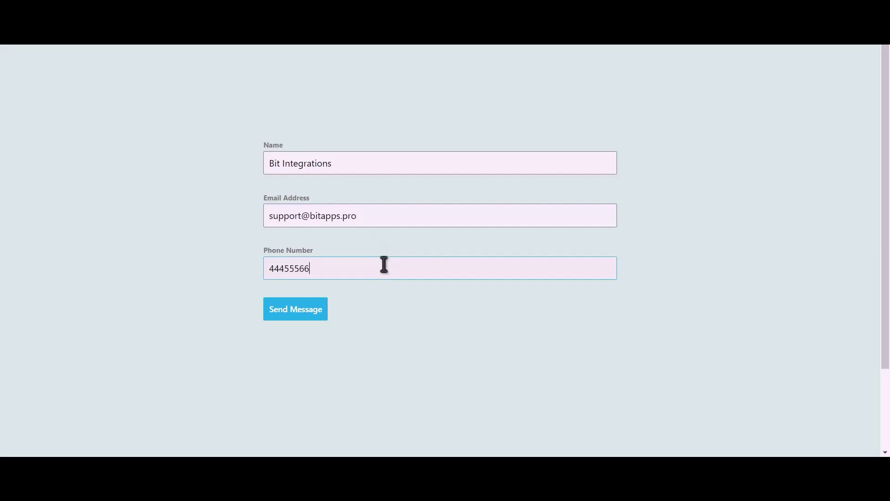
{"action": "left_click", "coordinate": [295, 309]}
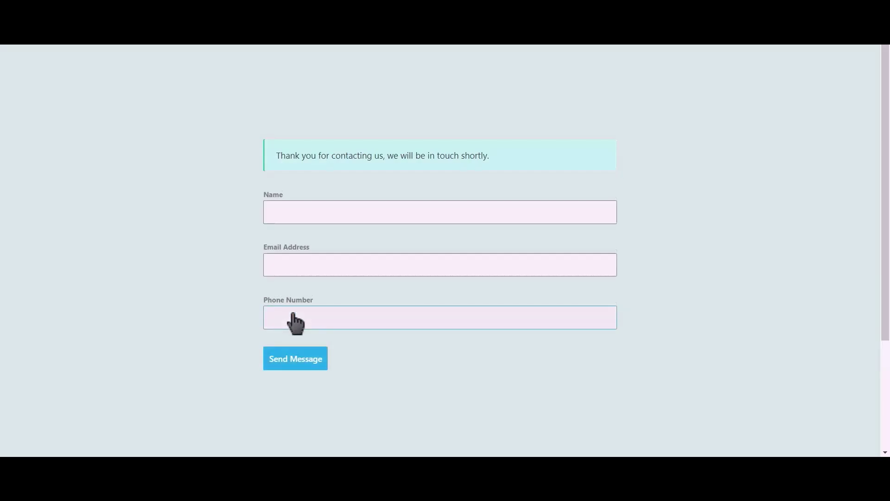